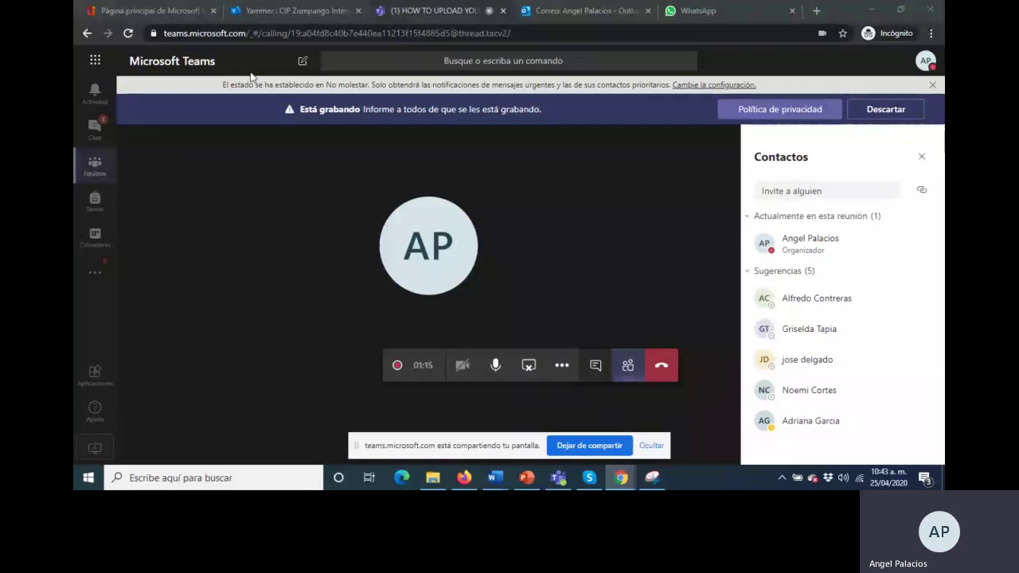
Go from the Office 365 home page to OneDrive's Mis archivos list with its two PowerPoint files
left_click(160, 12)
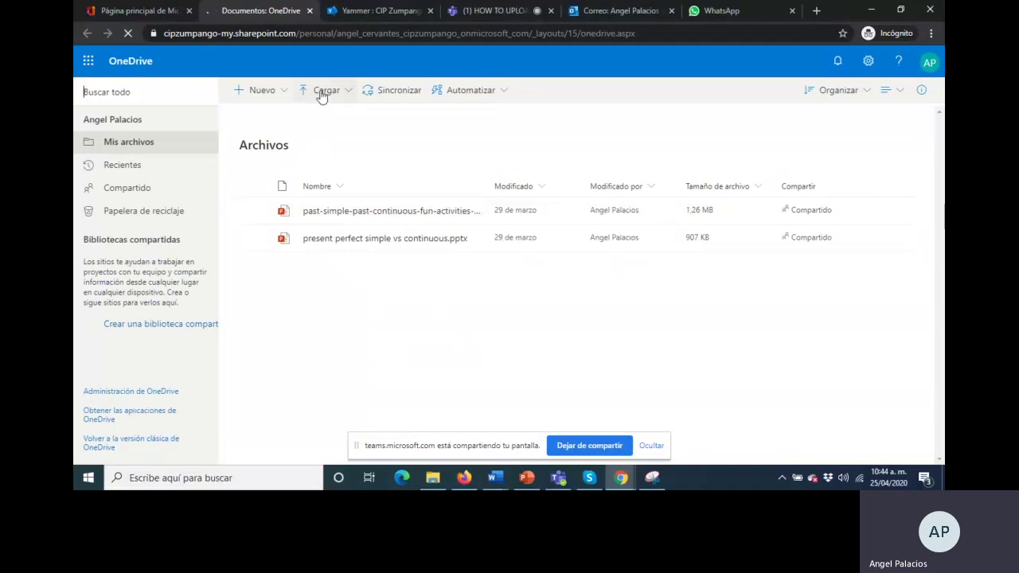
Upload the IF YOU HAVE QUESTIONS. video from 2020 > CIP CLASSES to Mis archivos via Cargar > Archivos
left_click(322, 92)
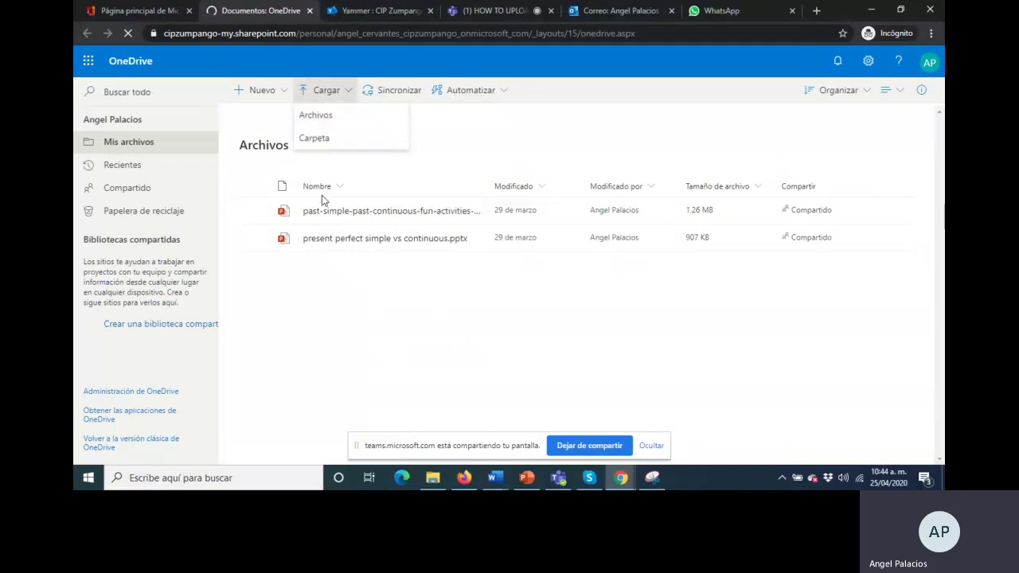
left_click(322, 118)
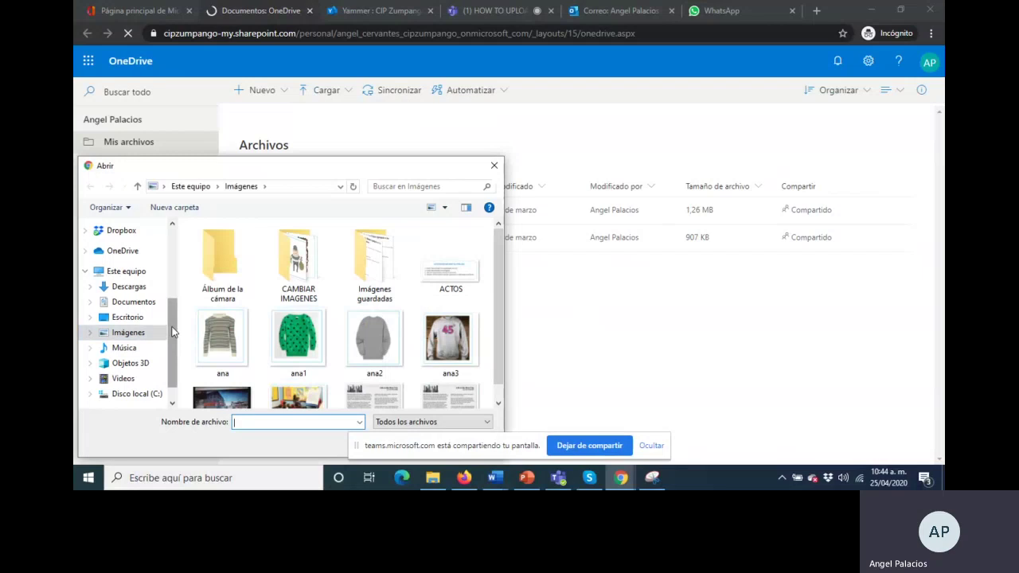
left_click_drag(172, 334, 176, 276)
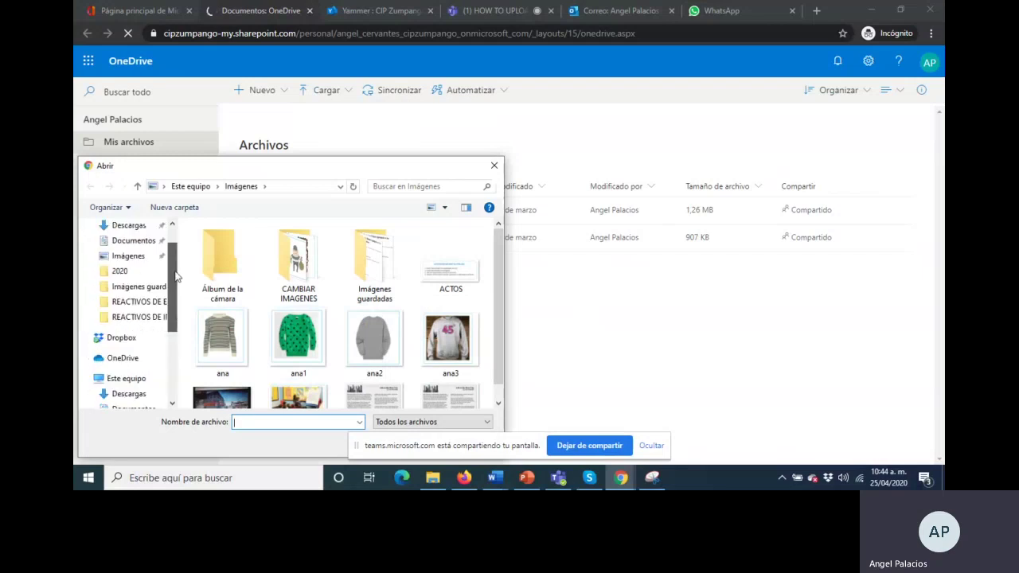
left_click(120, 271)
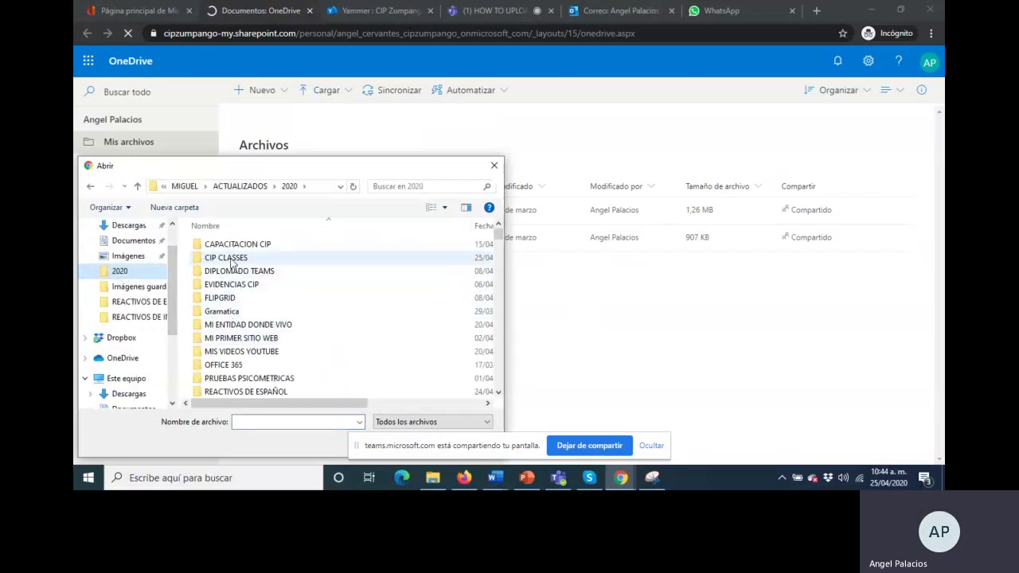
left_click(233, 263)
double_click(231, 261)
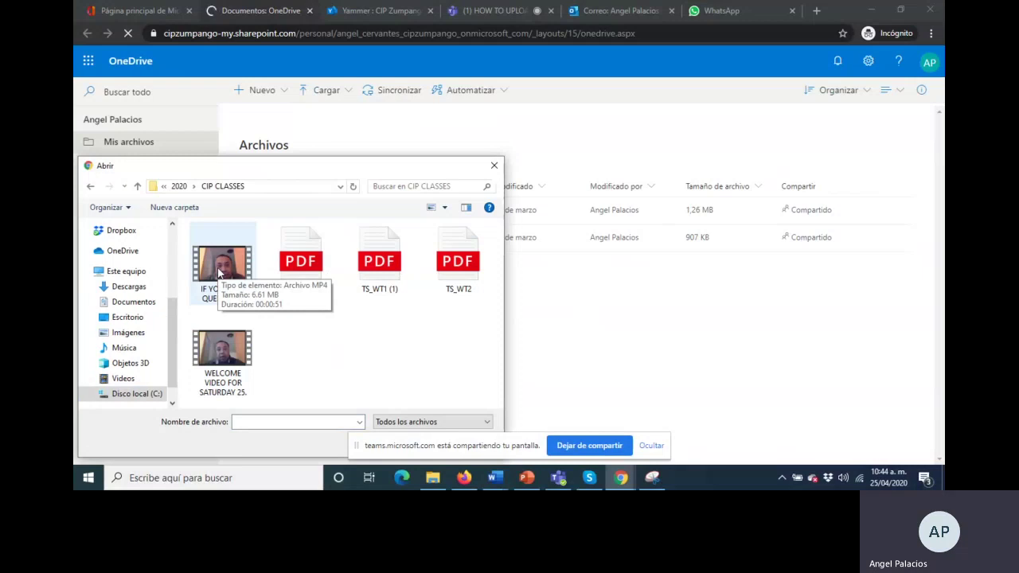
left_click(219, 273)
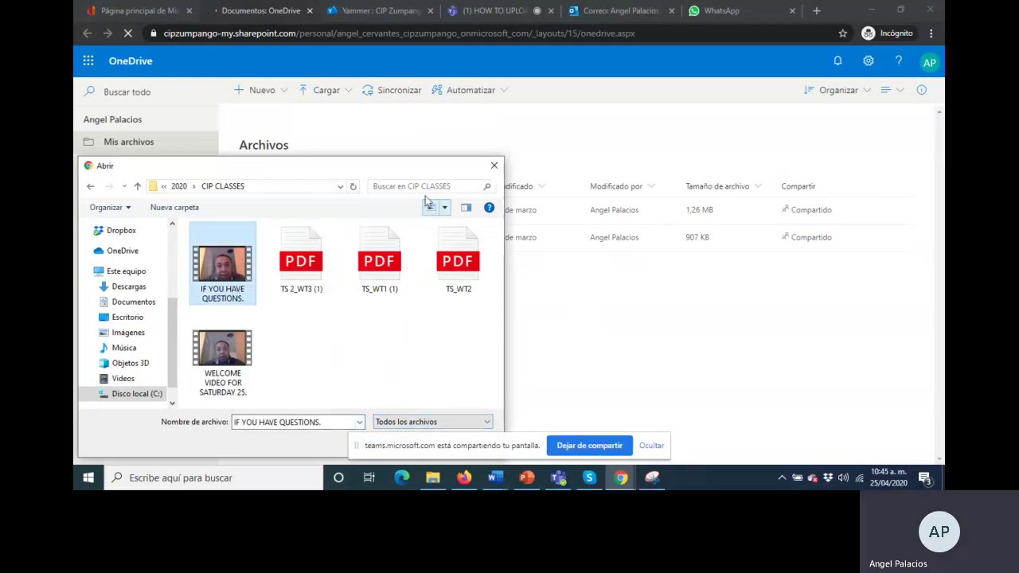
left_click_drag(416, 169, 420, 130)
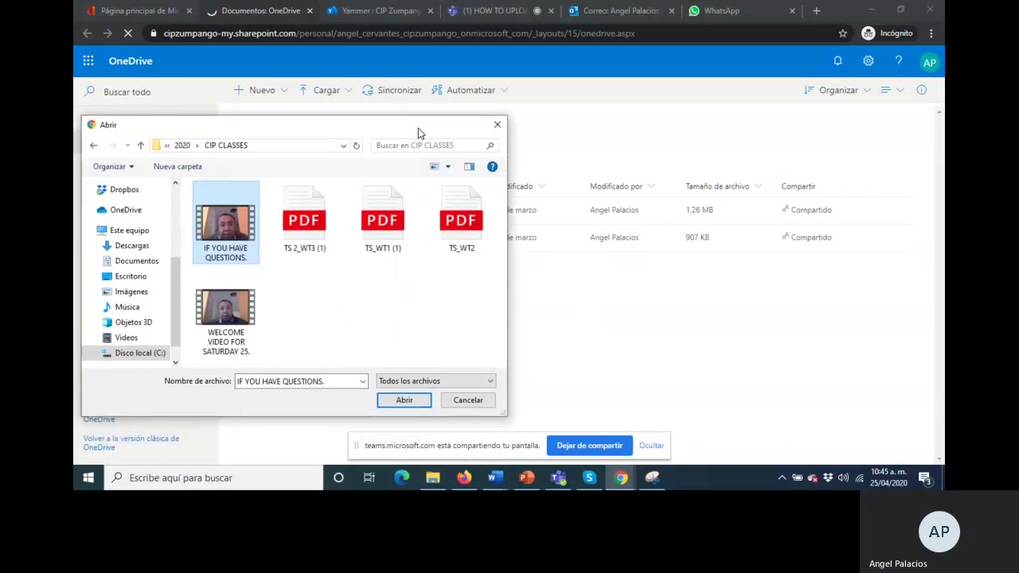
left_click(400, 404)
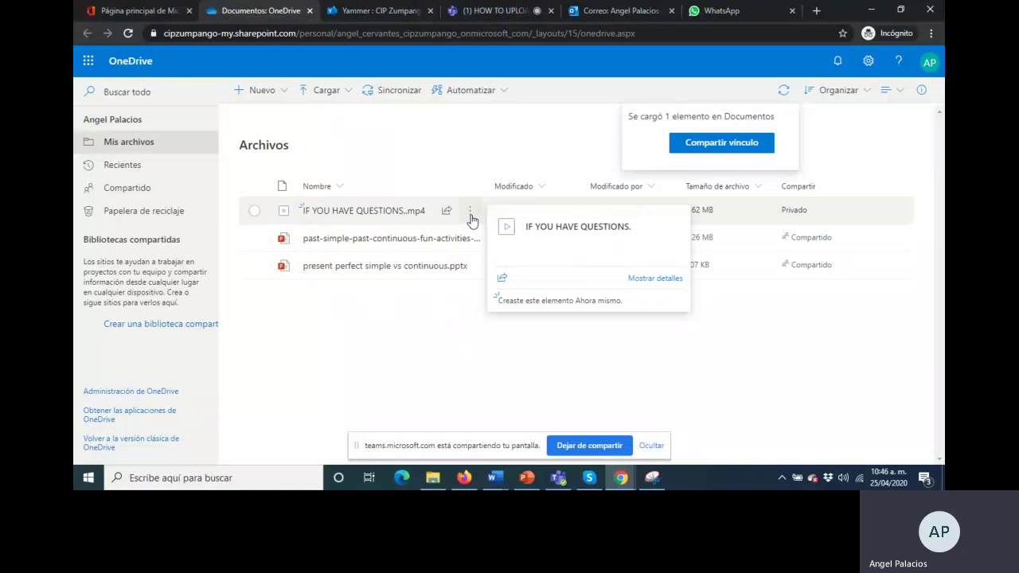
Copy an anyone-can-edit link to IF YOU HAVE QUESTIONS..mp4 and dismiss the Vínculo copiado confirmation
left_click(471, 213)
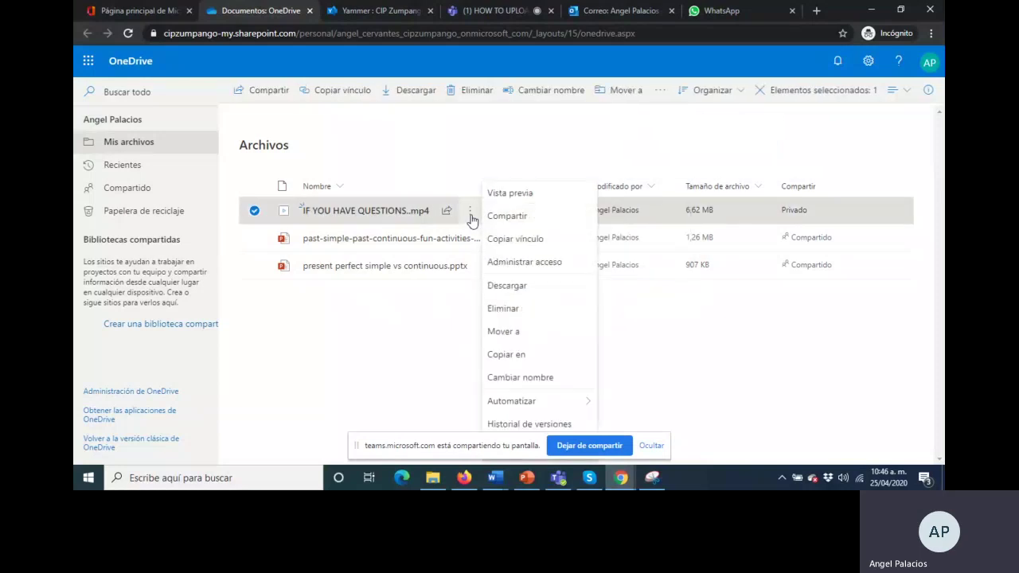
left_click(508, 239)
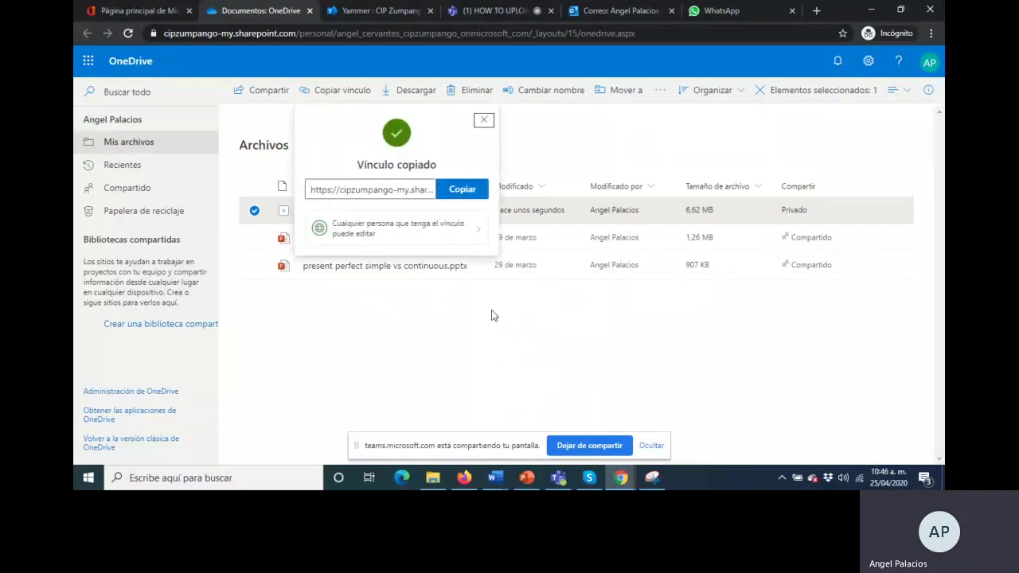
left_click(461, 190)
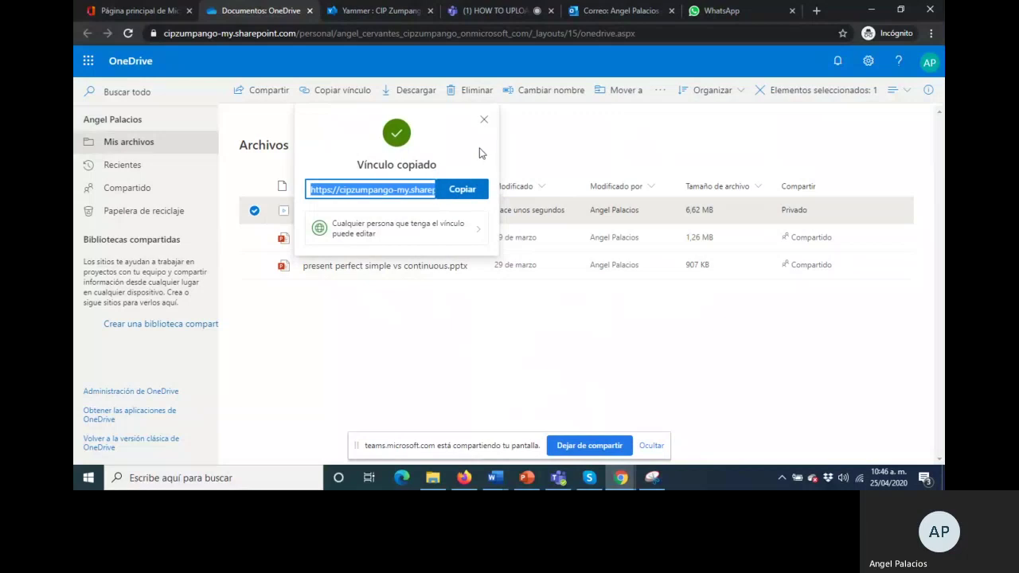
left_click(467, 194)
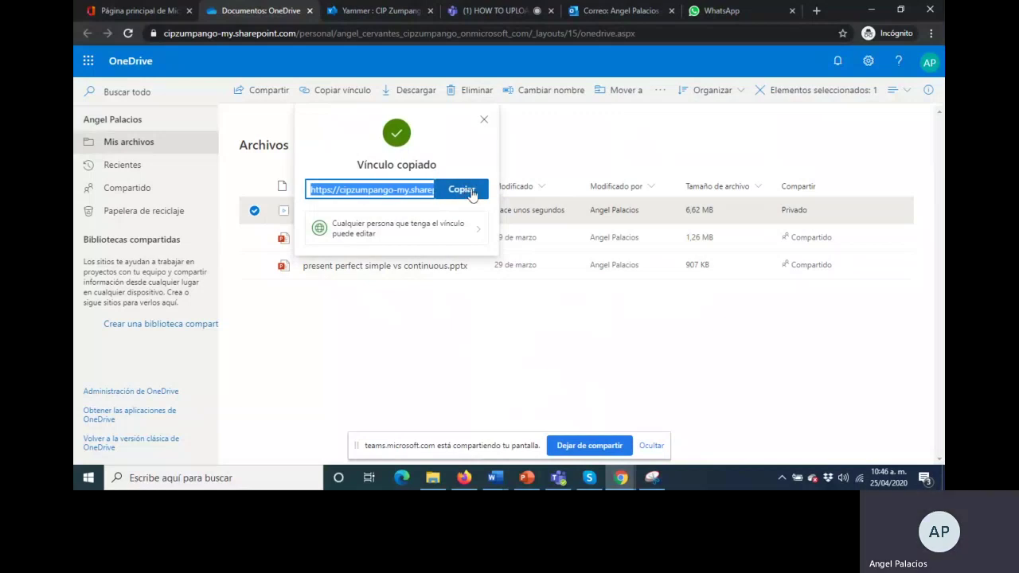
left_click(485, 122)
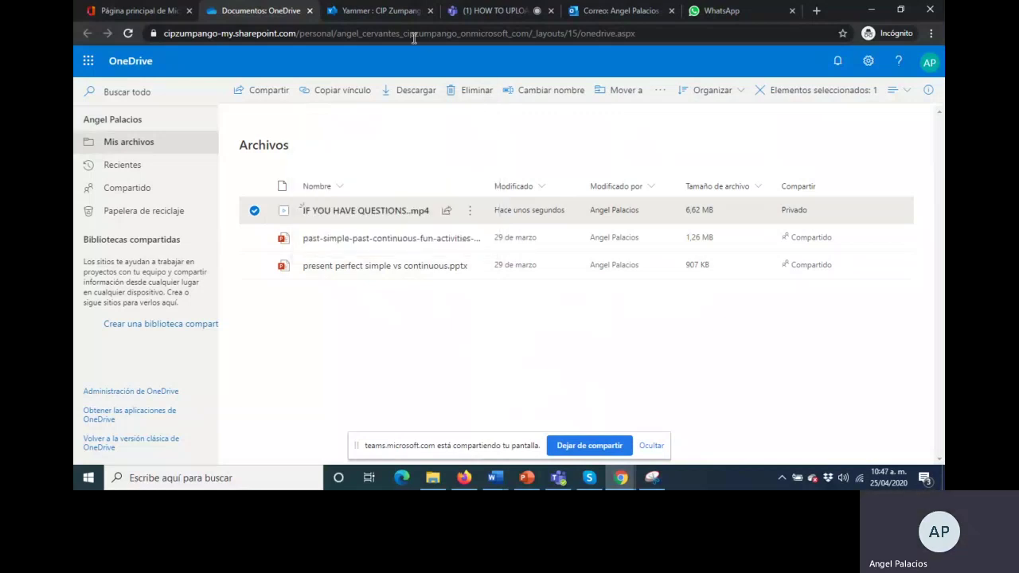
Paste the video's share link into a new post in the CIP Zumpango Intermediate/Advanced Level group
left_click(375, 13)
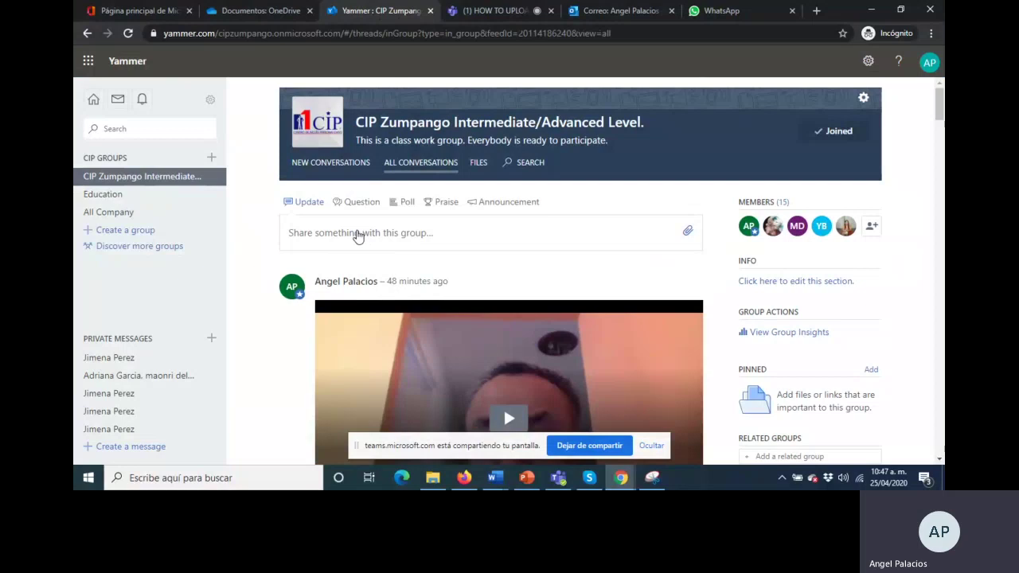
left_click(357, 231)
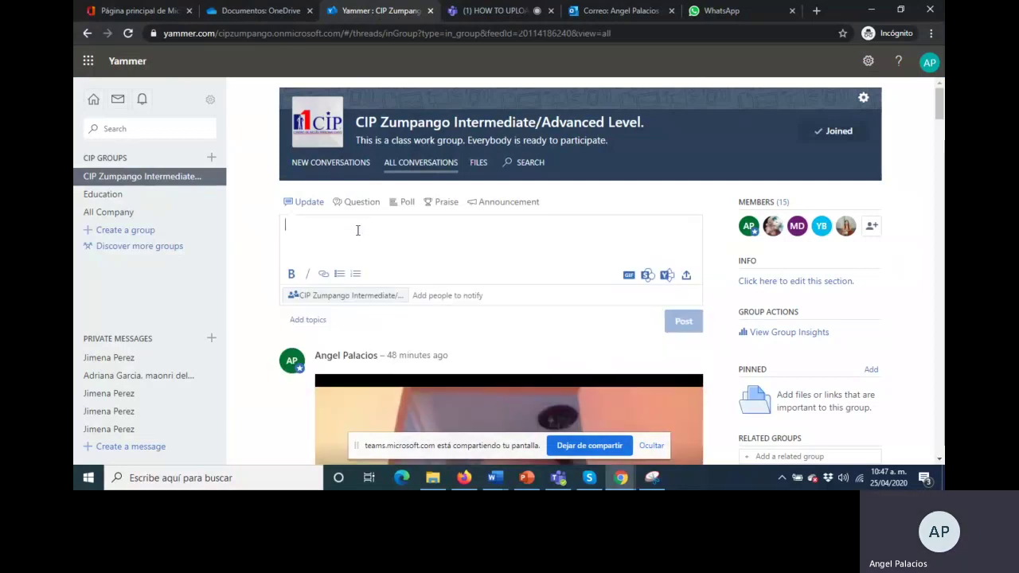
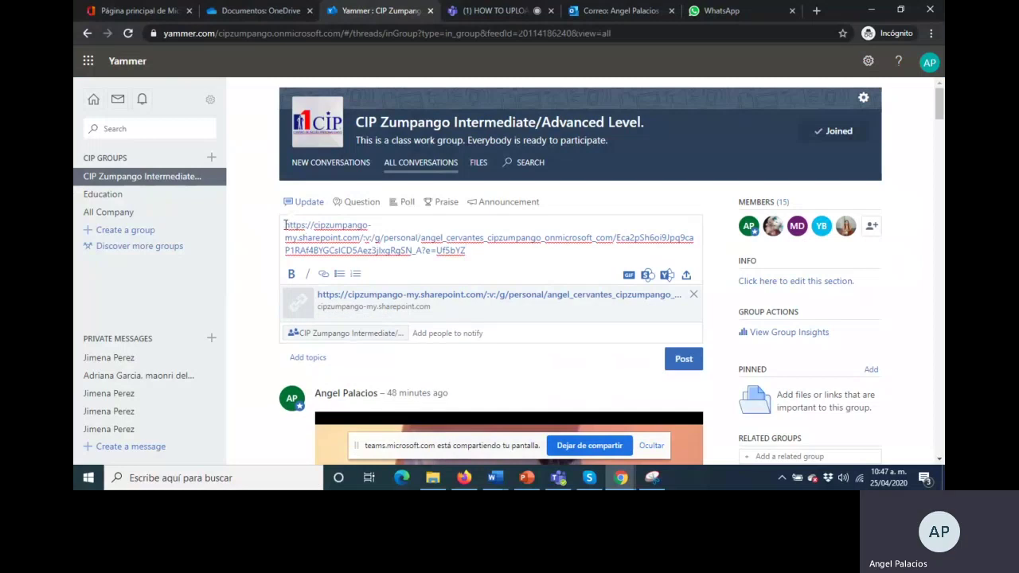
Add a caption introducing the student's video presentation before the link and publish the post
left_click(285, 225)
type("HY")
key("BackSpace")
key("BackSpace")
key("BackSpace")
type("My video ")
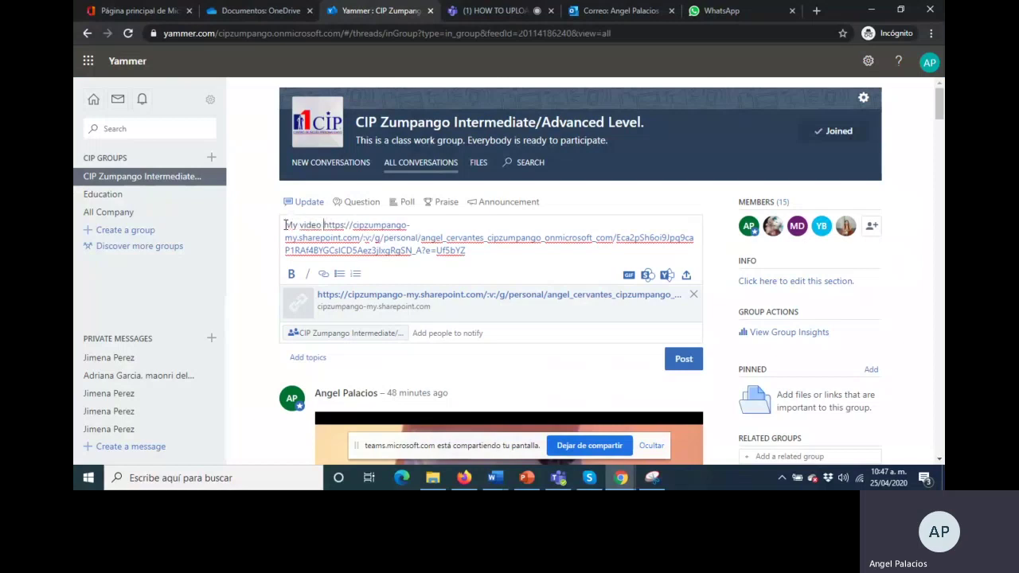
type("presentation")
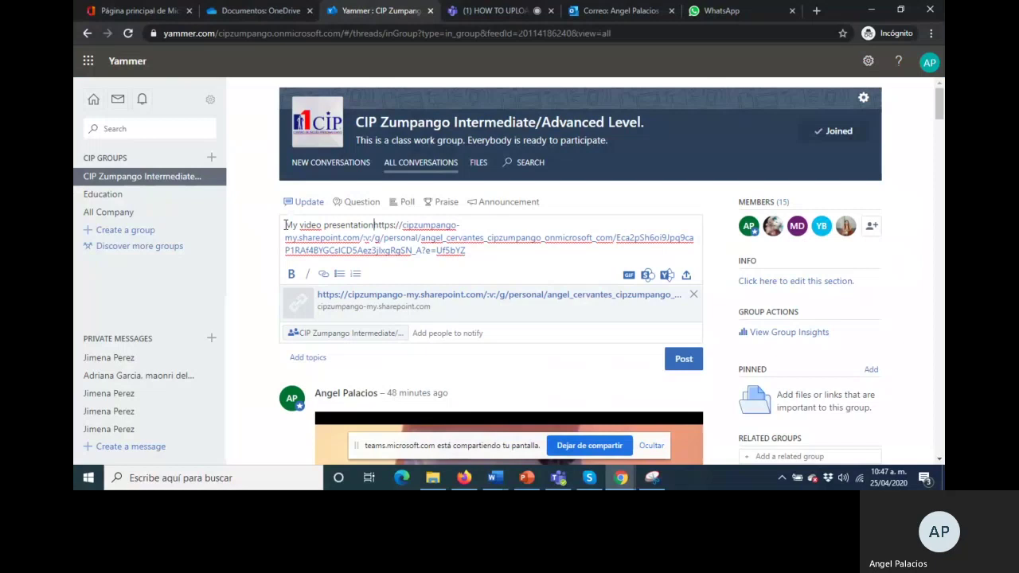
type(" by ")
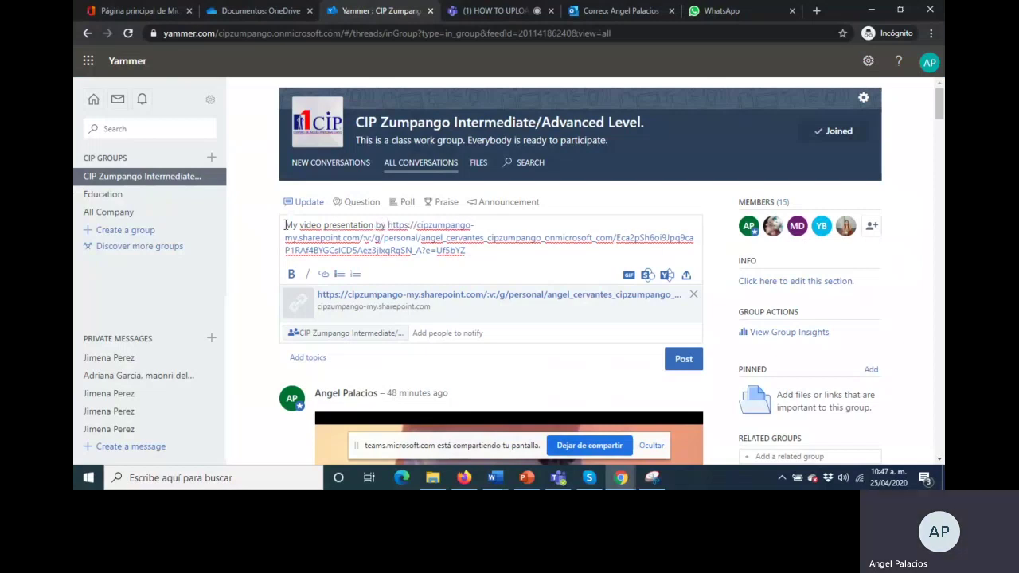
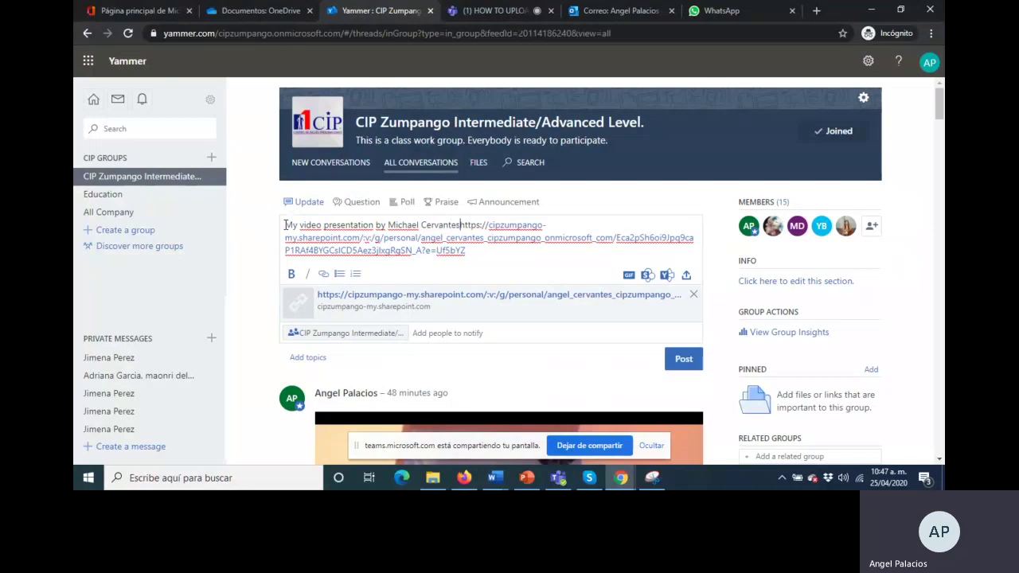
type(":")
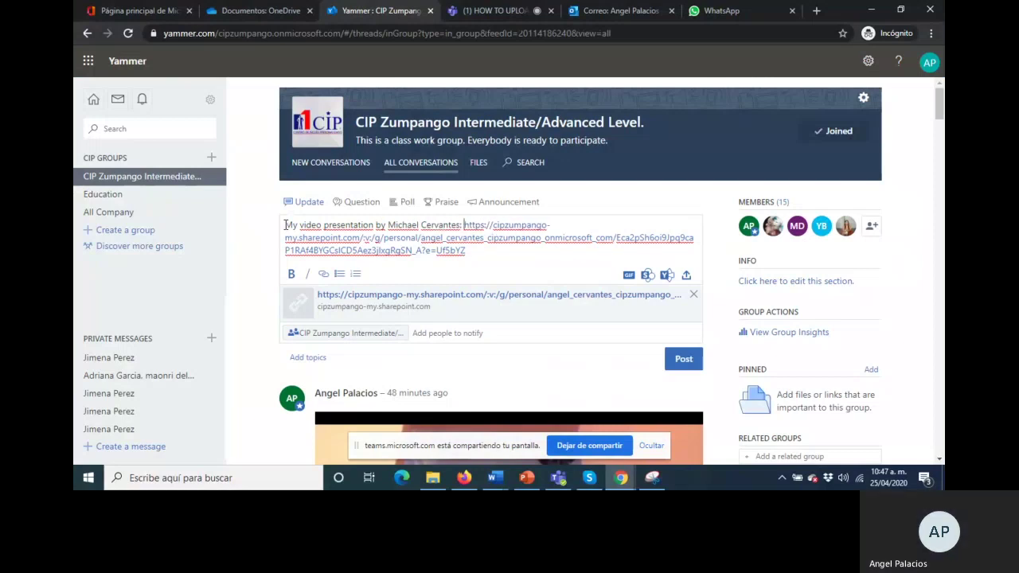
left_click(691, 363)
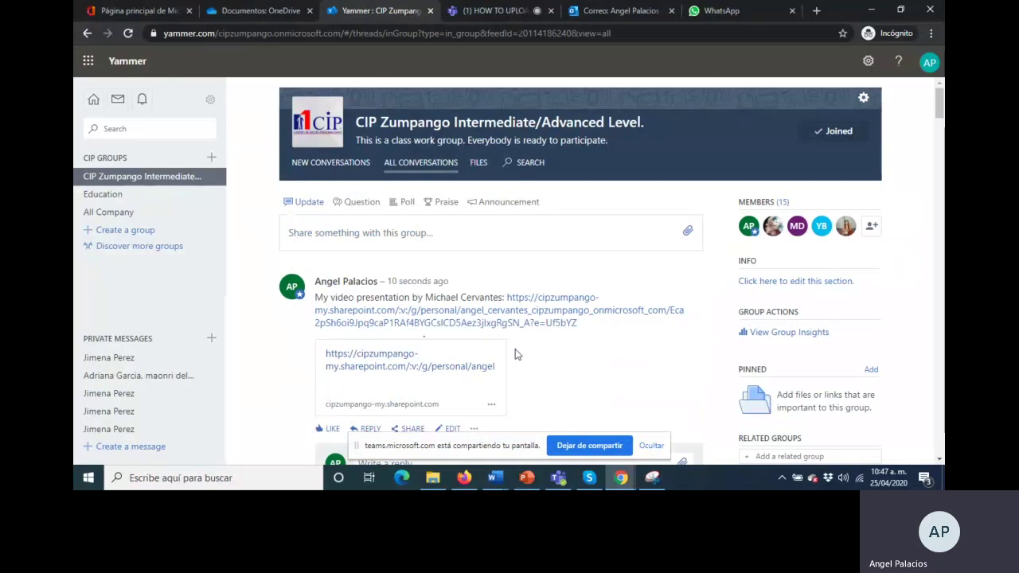
scroll(515, 348, "down", 2)
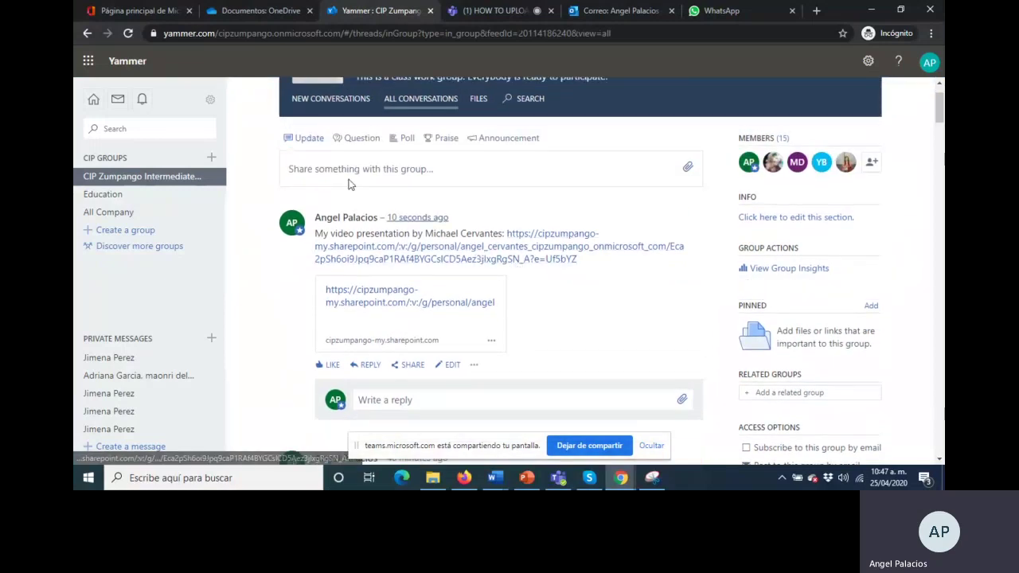
Return to the Documentos: OneDrive tab showing IF YOU HAVE QUESTIONS..mp4 in Mis archivos
left_click(153, 17)
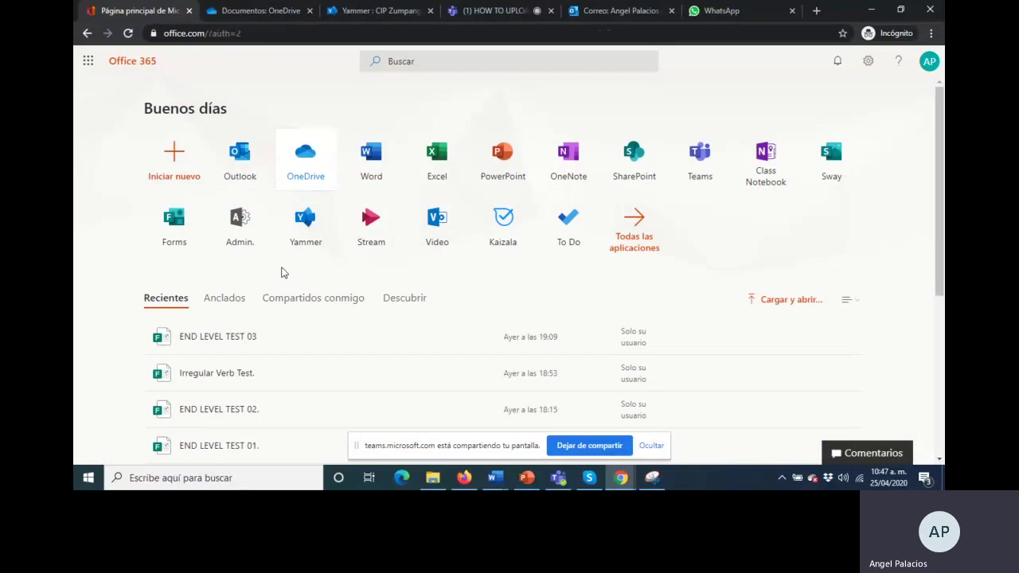
left_click(261, 11)
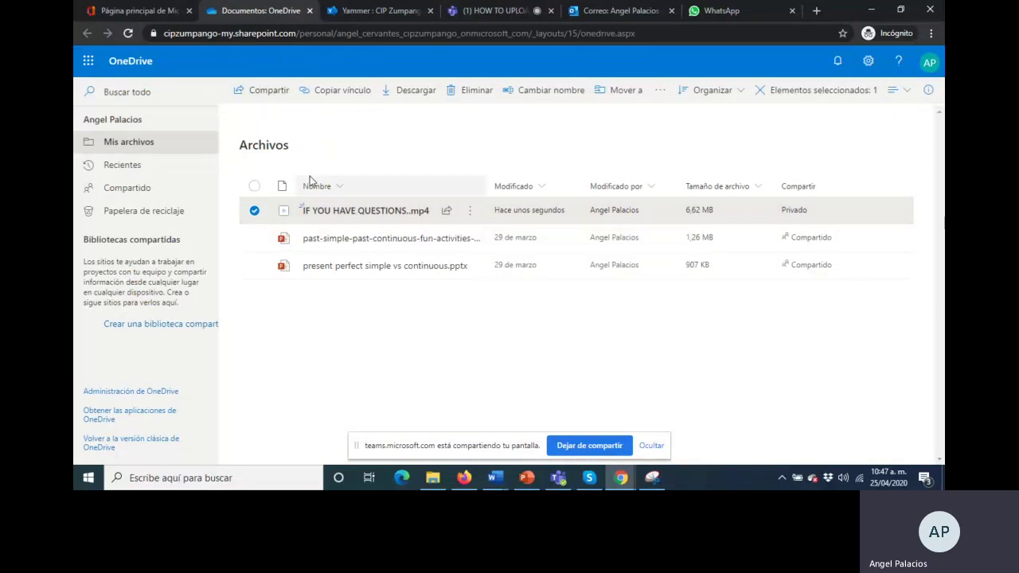
Bring up the Cargar > Archivos file picker and cancel it without uploading anything
left_click(333, 352)
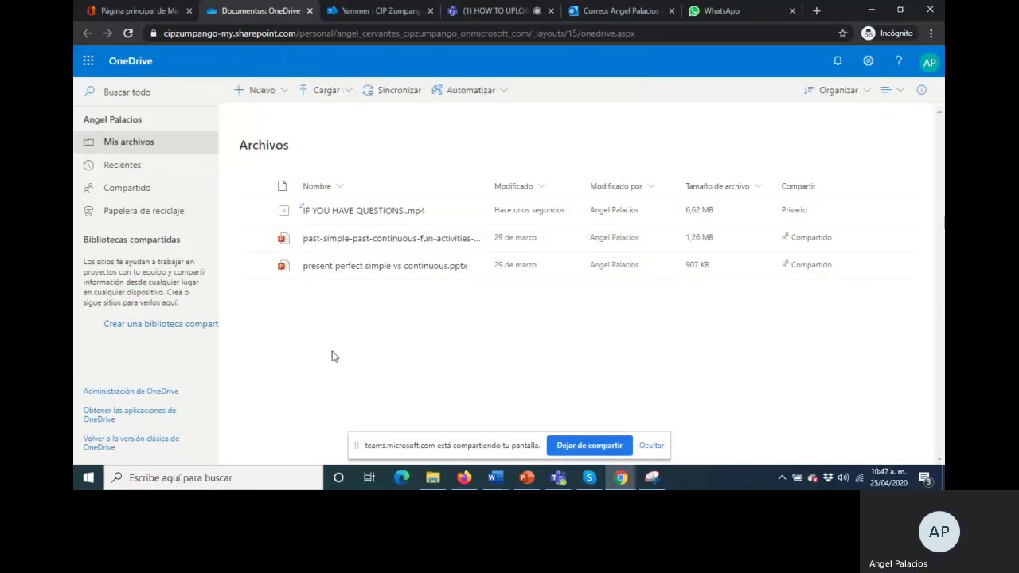
left_click(324, 95)
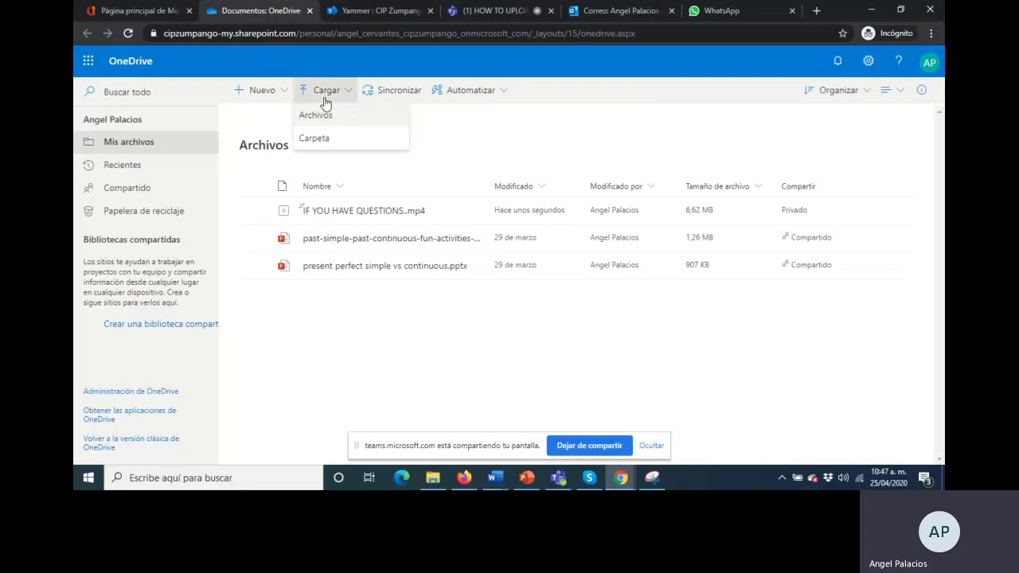
left_click(316, 116)
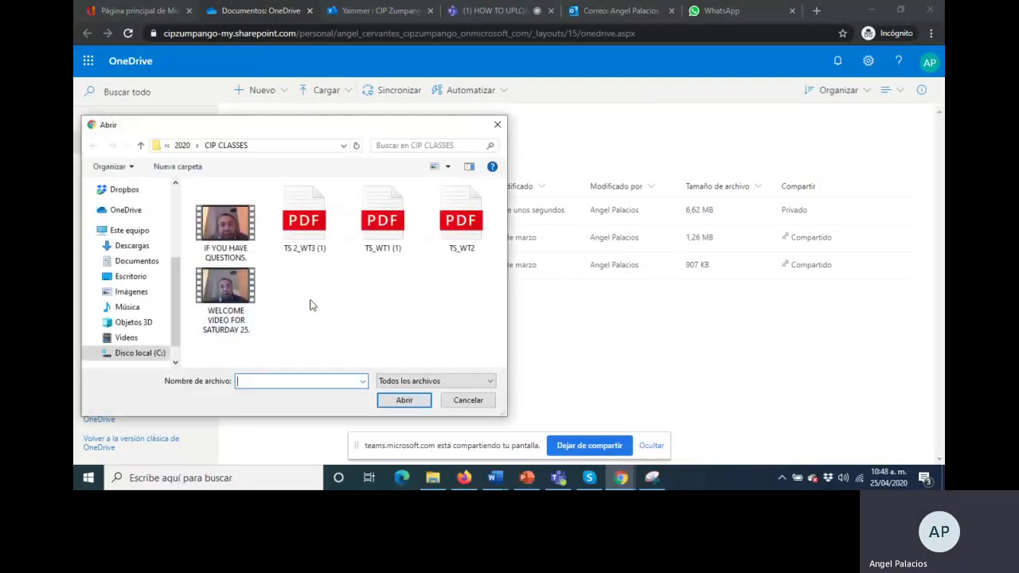
left_click(468, 400)
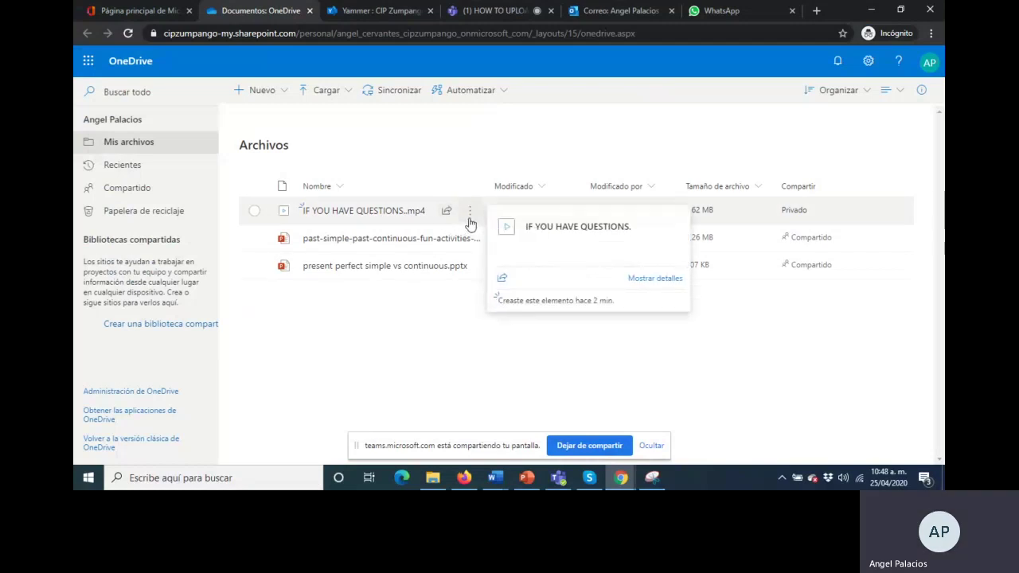
Copy the share link for IF YOU HAVE QUESTIONS..mp4 again via Copiar vínculo
left_click(469, 211)
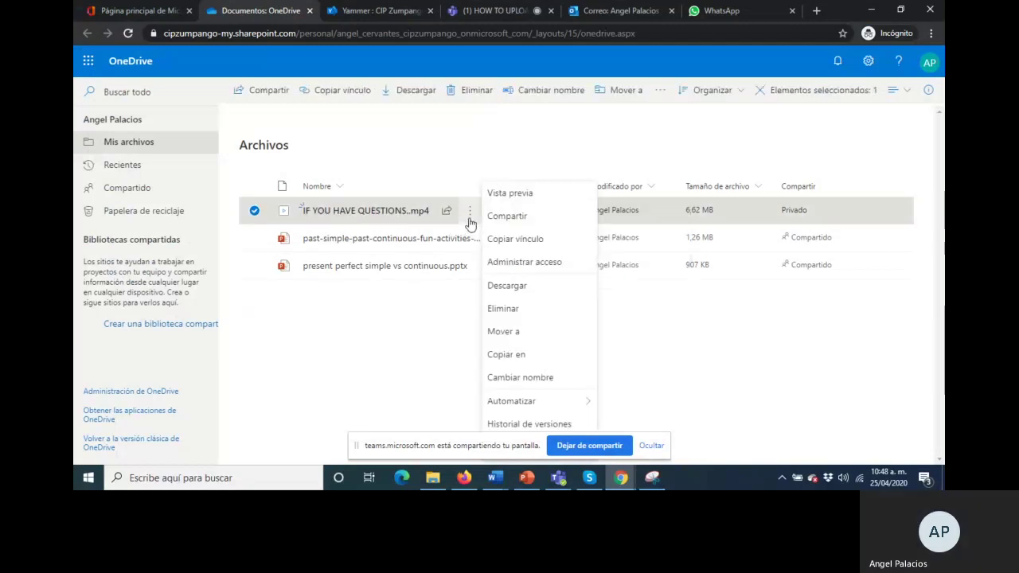
left_click(513, 239)
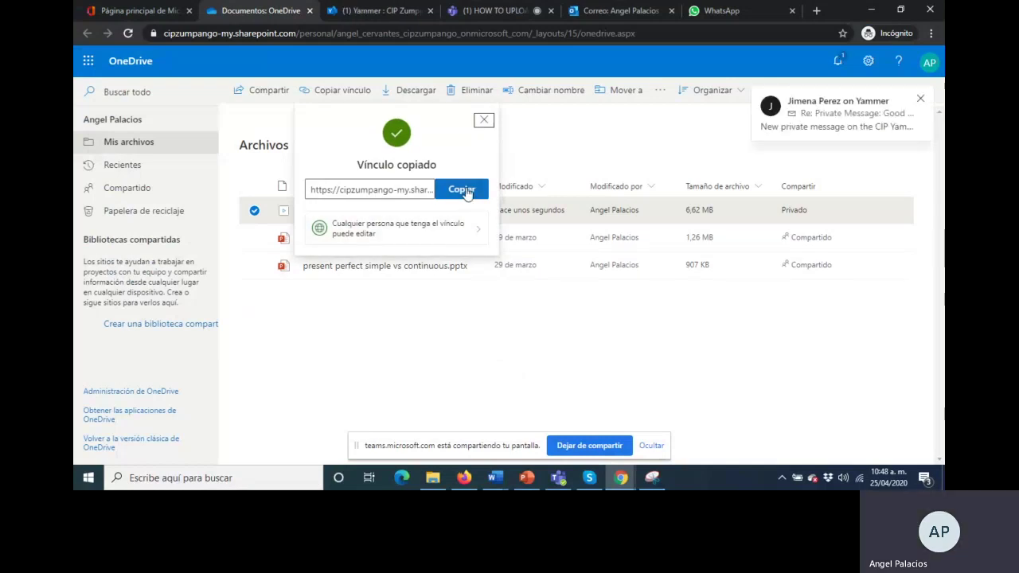
left_click(463, 191)
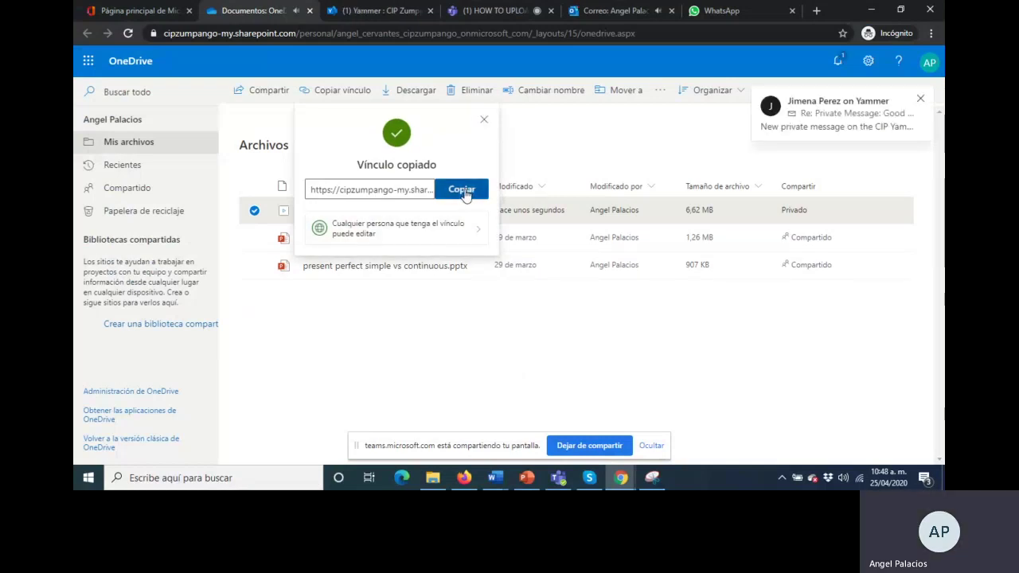
Check the published video link post in Yammer, then go back to the HOW TO UPLOAD Teams call
left_click(384, 9)
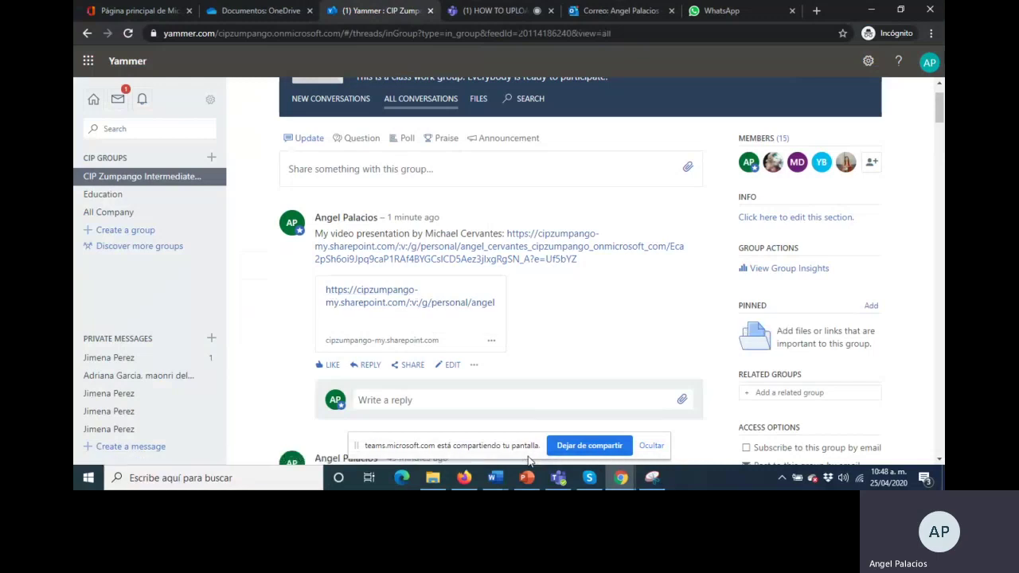
left_click(486, 10)
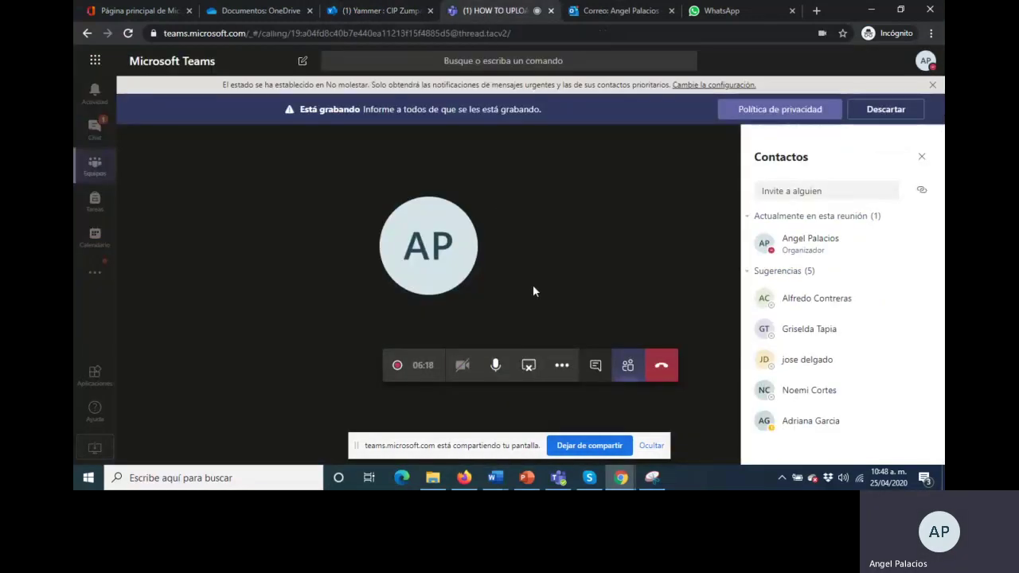